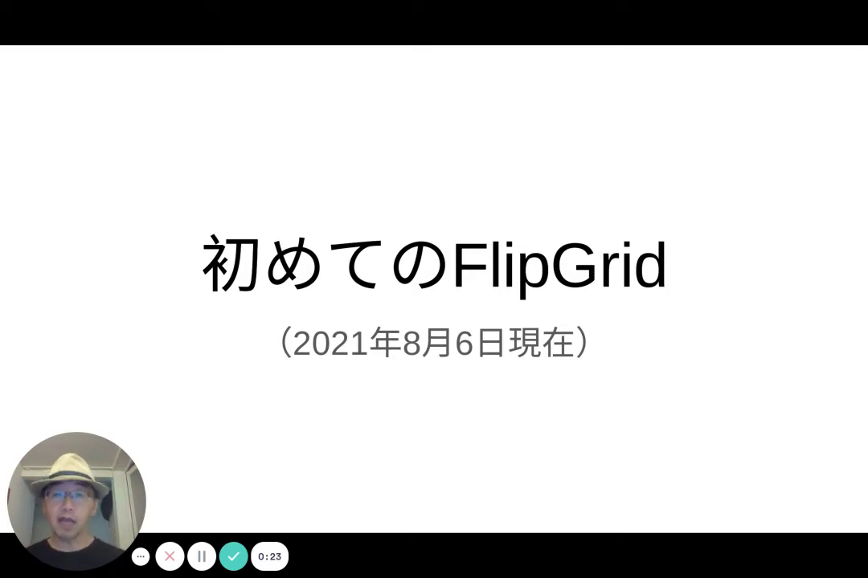
Step: Show the slides full screen and advance from 初めてのFlipGrid to 学習者としての視点
key(F11)
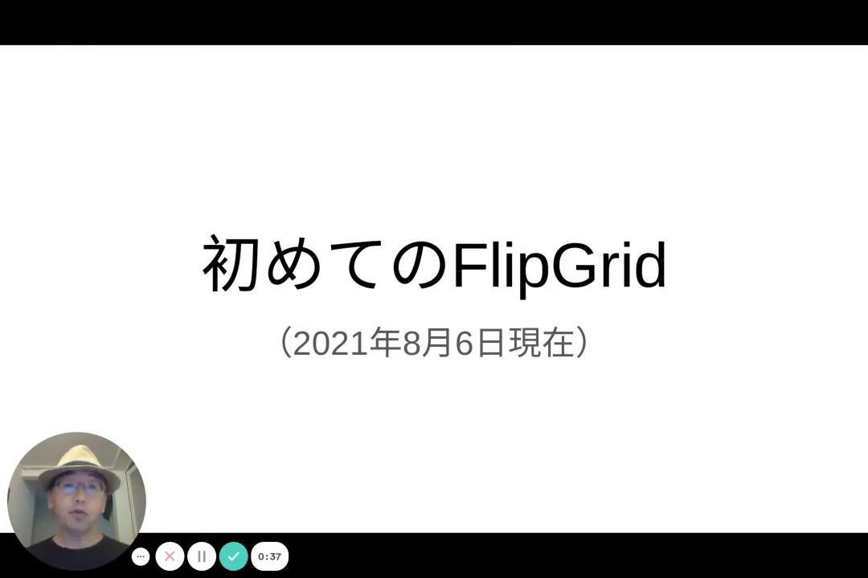
key(Right)
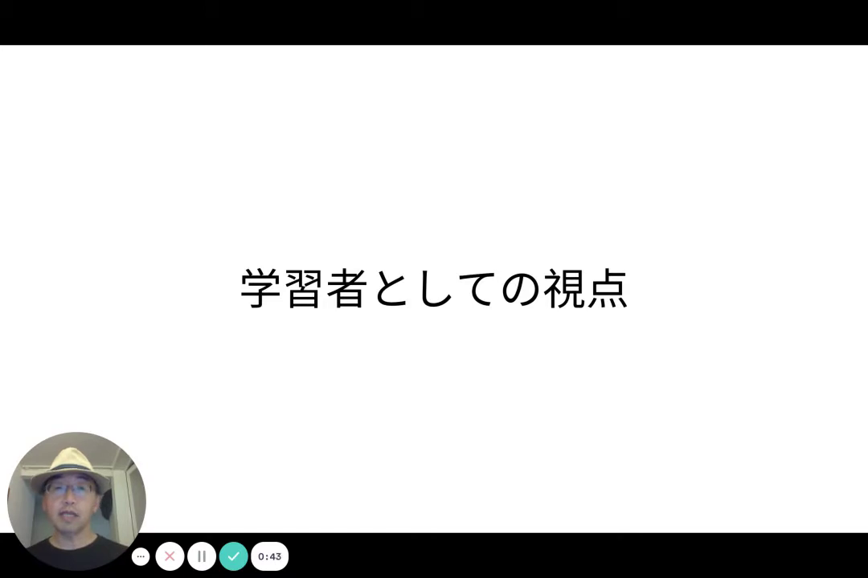
Step: Advance past the flipgrid.com/1588f5c7 QR code slide to the next slide
key(Right)
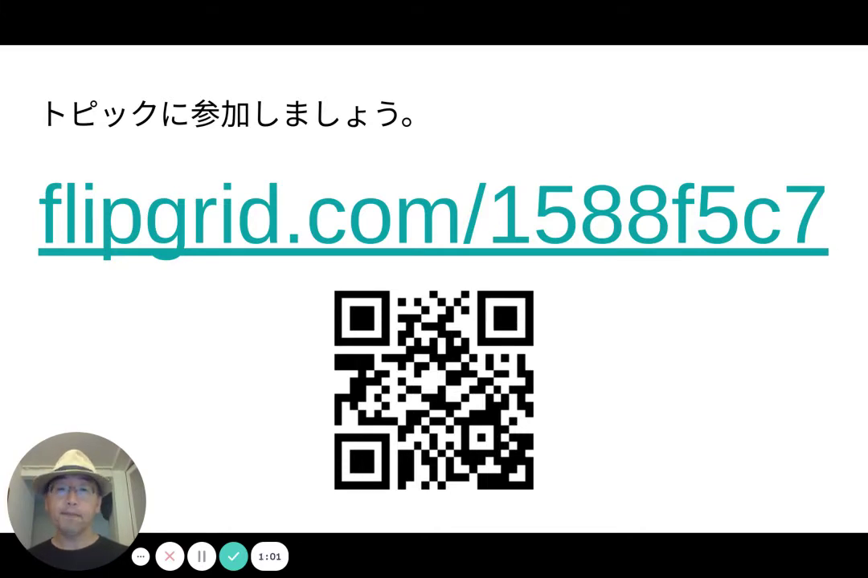
key(Right)
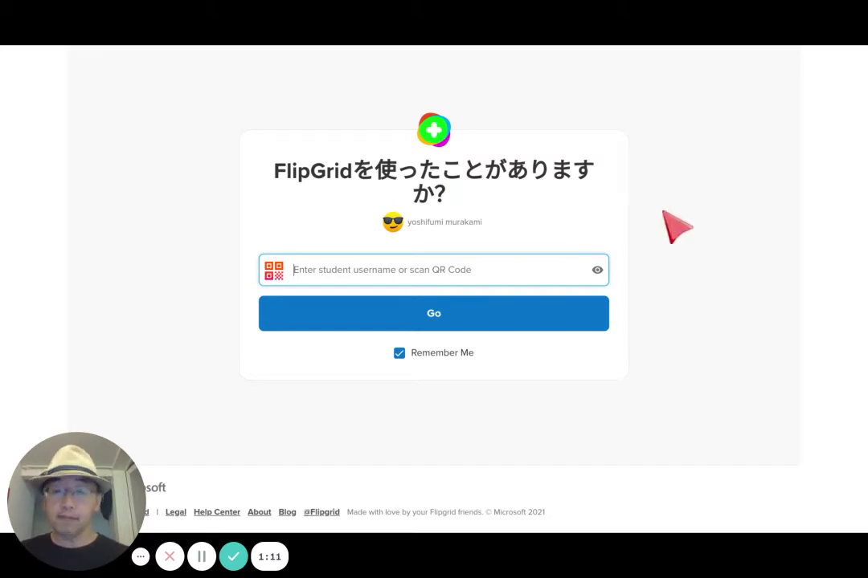
Step: Compare the trial username list slide with the Flipgrid sign-in page to choose a username
key(Right)
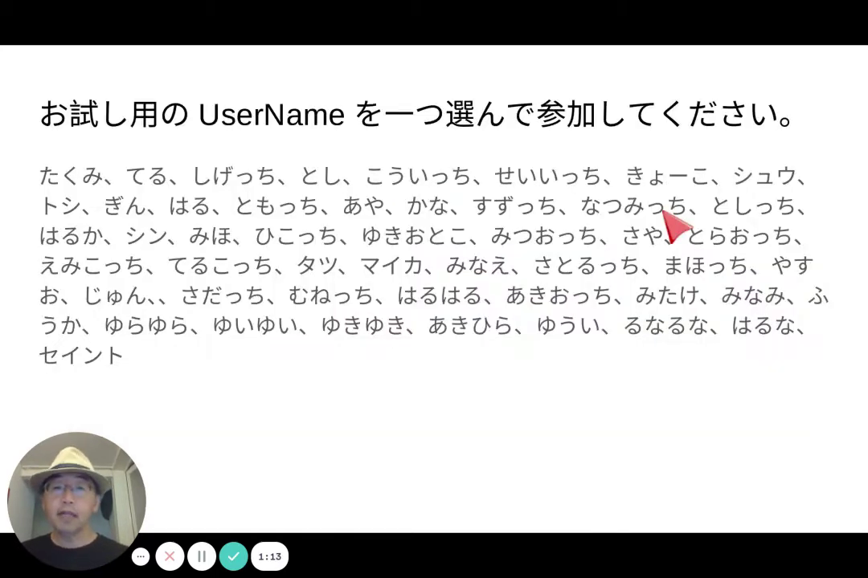
key(Left)
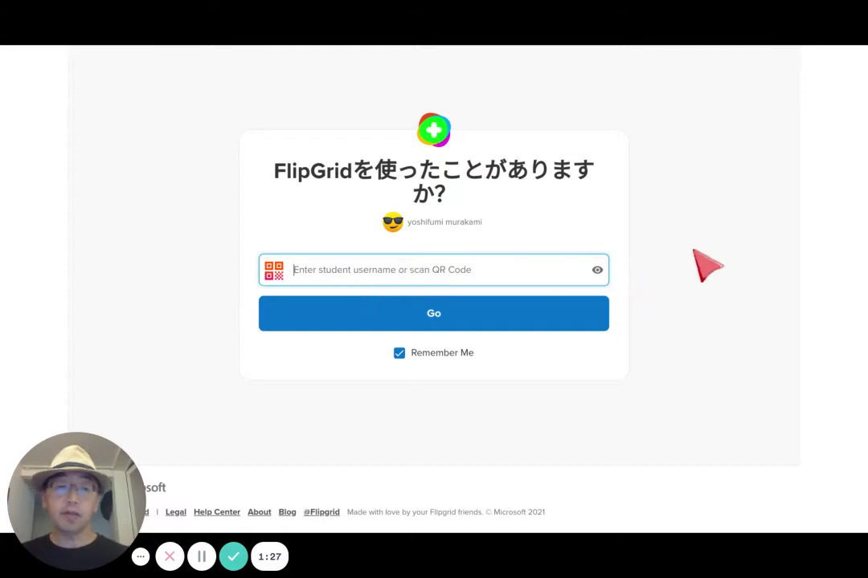
key(alt+Tab)
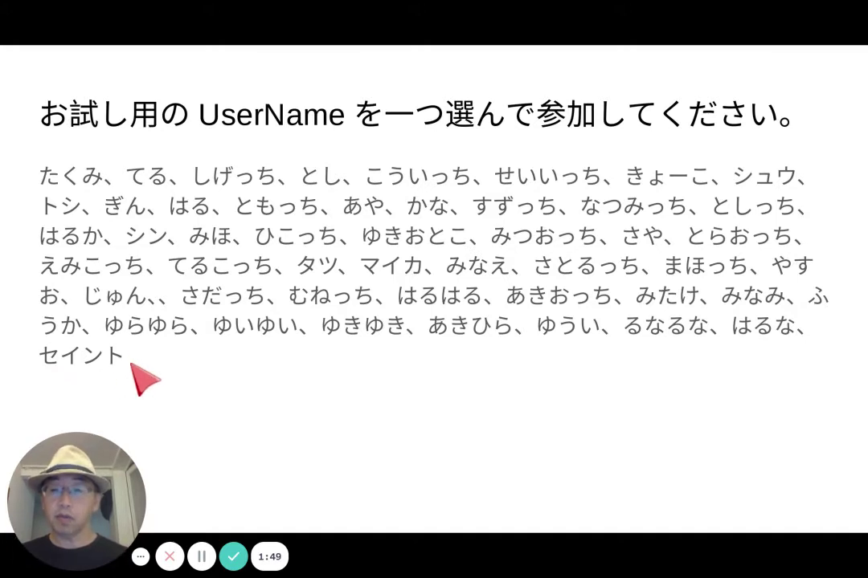
key(alt+Tab)
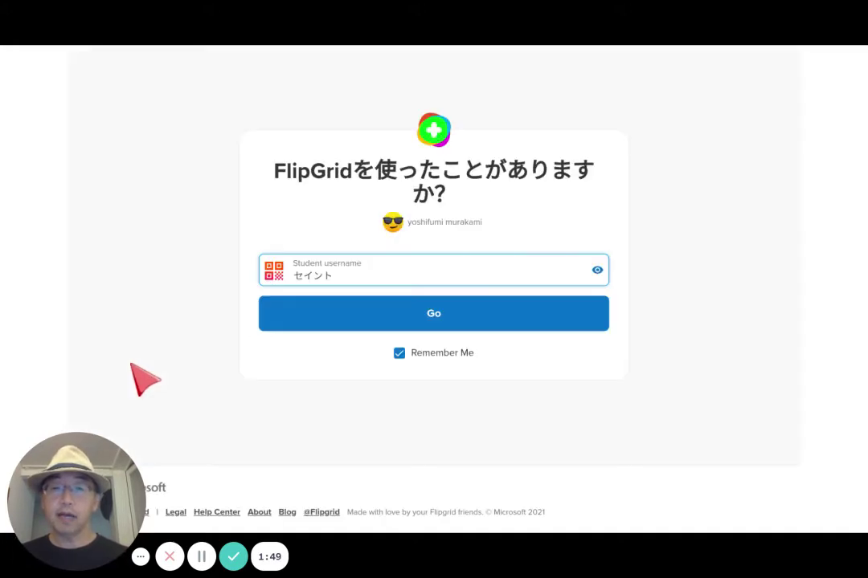
Step: Sign in with the entered trial username to reach the topic FlipGridを使ったことがありますか?
click(323, 304)
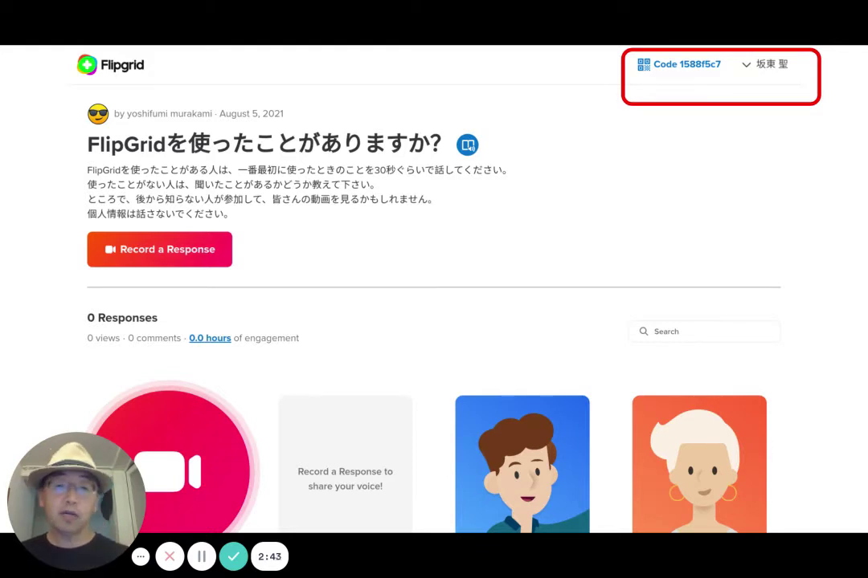
Step: Open the camera recorder for the topic, closing it once and reopening it
click(196, 466)
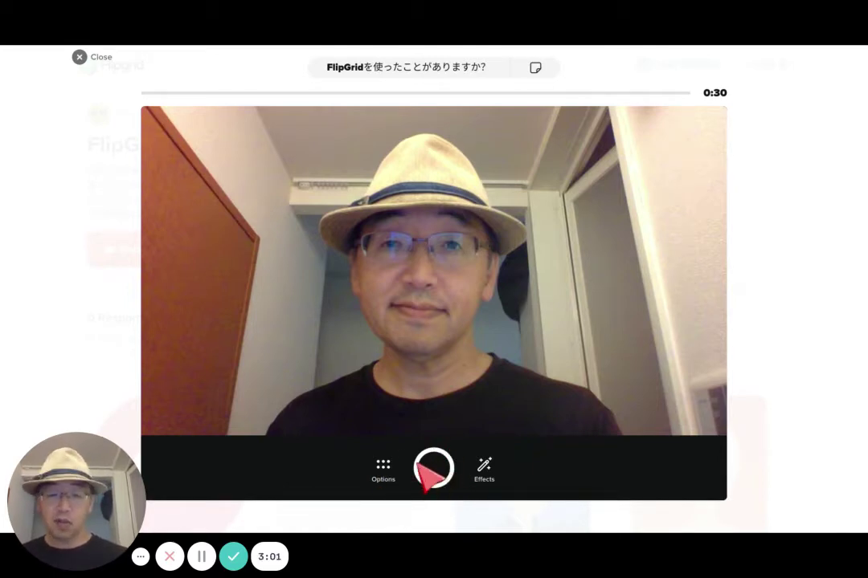
key(Escape)
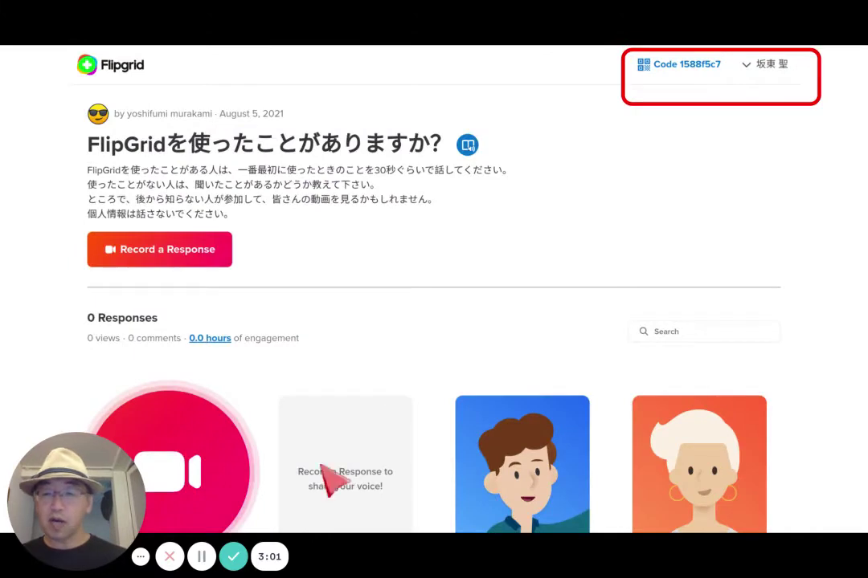
click(189, 391)
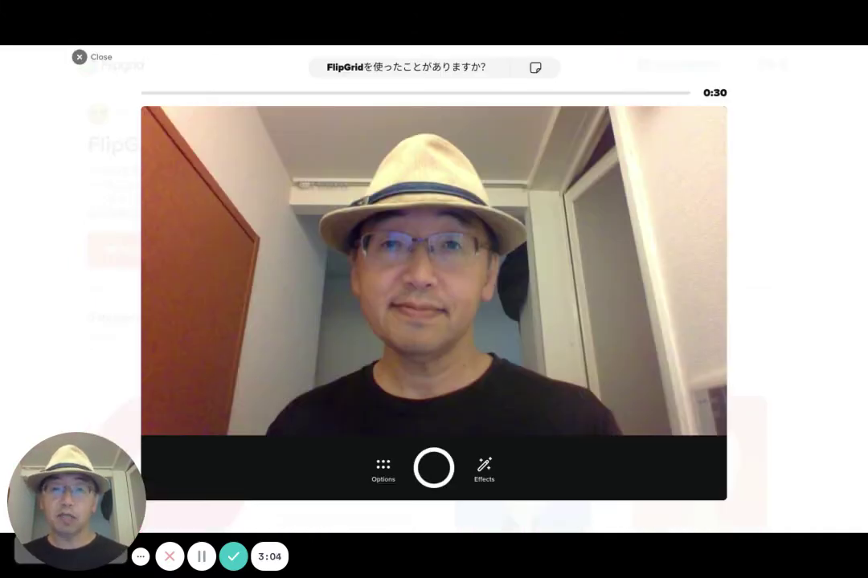
Step: Look through the recorder's Options panel and then its video Effects list
click(383, 474)
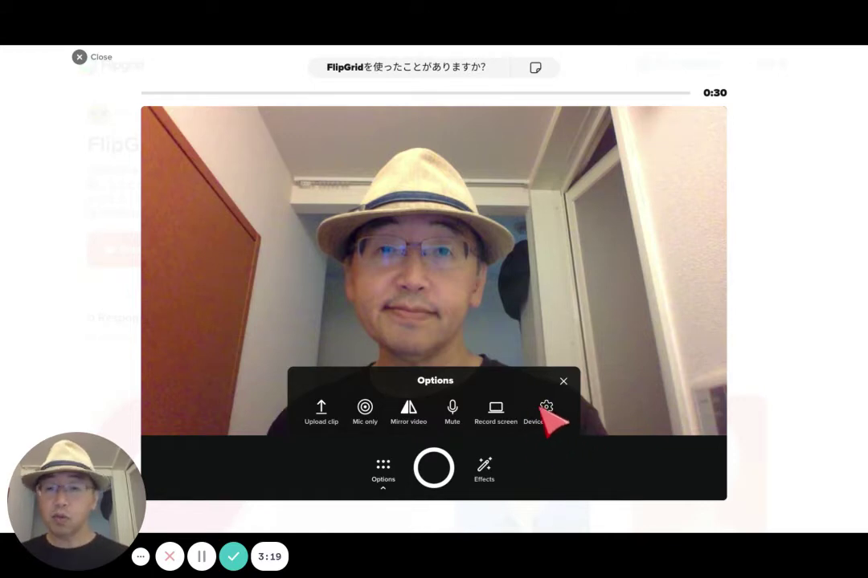
click(484, 469)
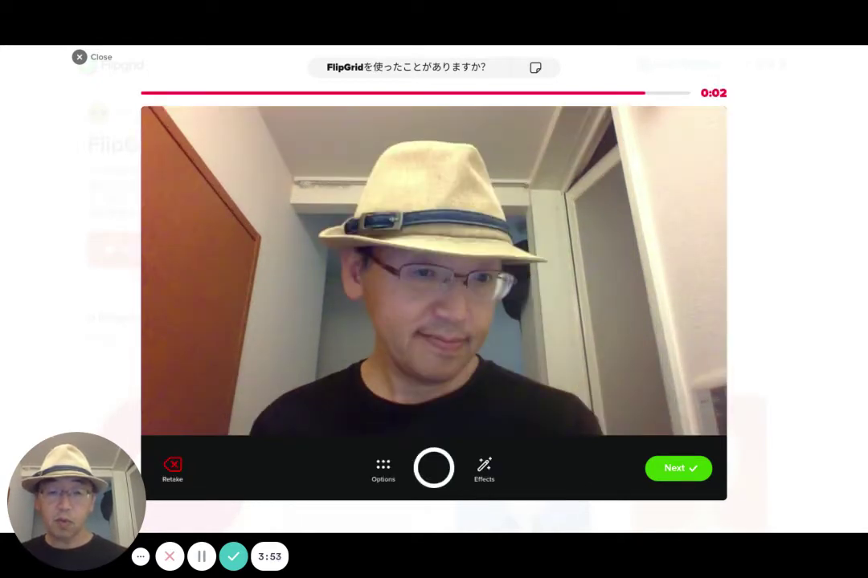
click(484, 468)
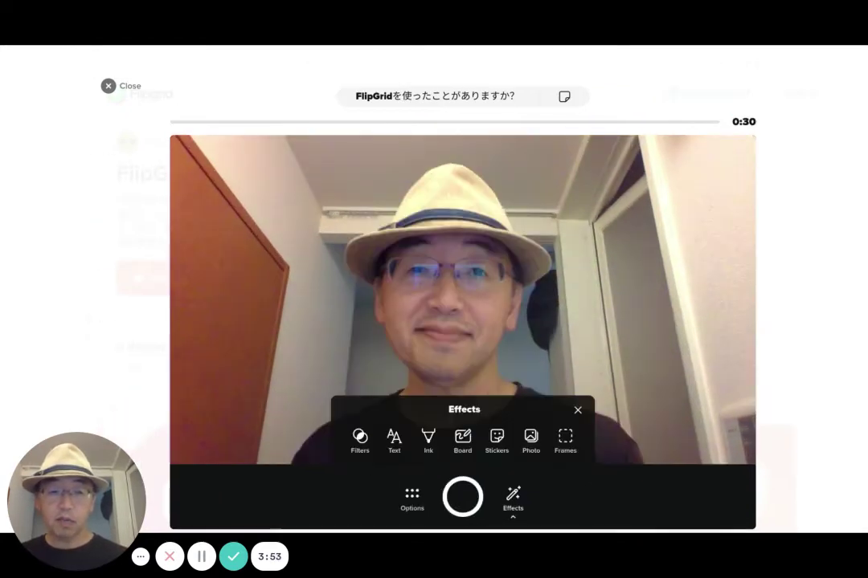
click(576, 409)
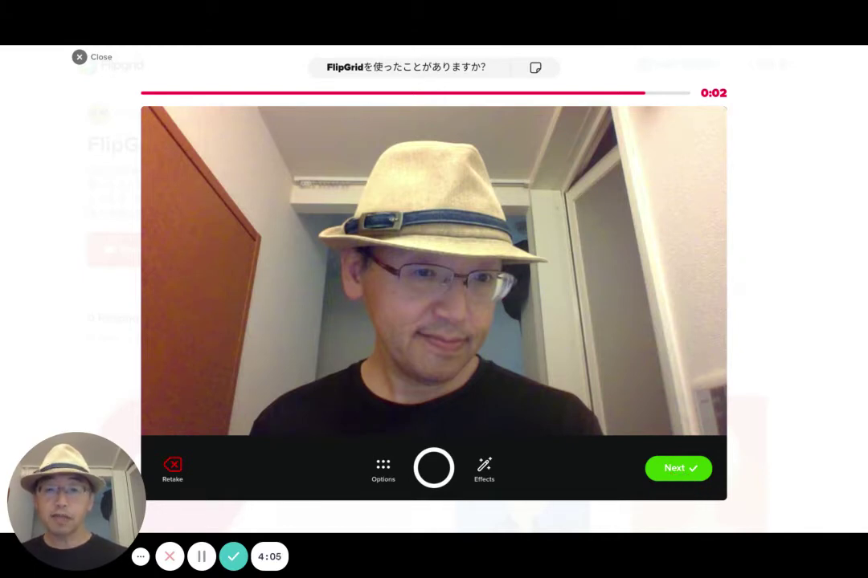
click(675, 473)
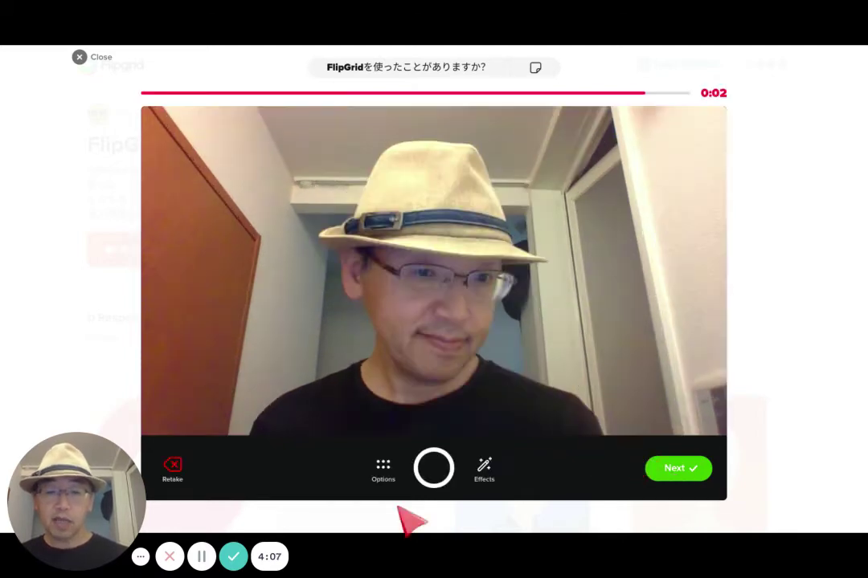
click(432, 472)
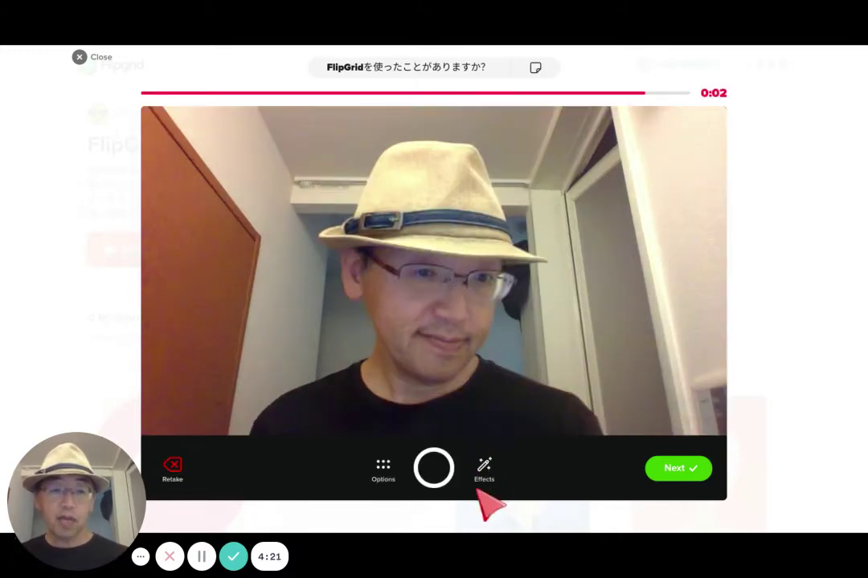
Step: Move from the recorded 28-second clip through review to the Submit your video form
click(678, 468)
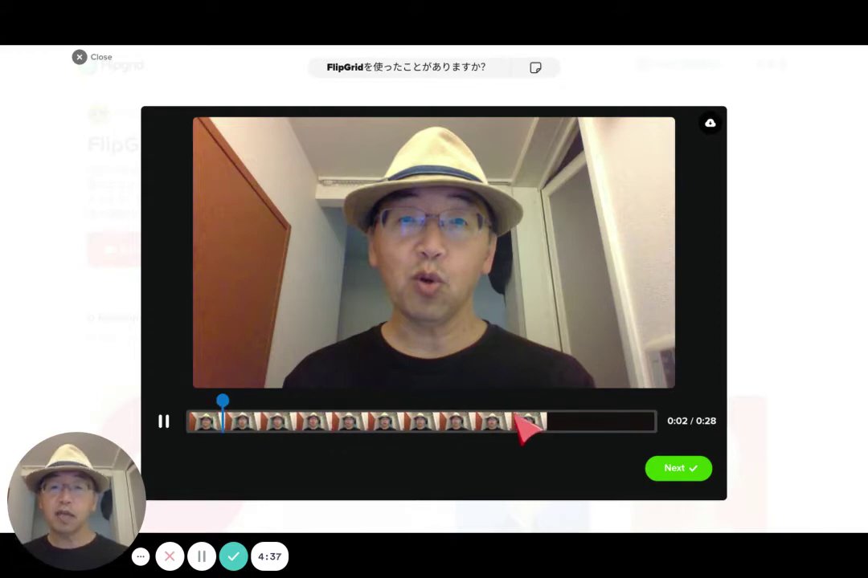
click(683, 469)
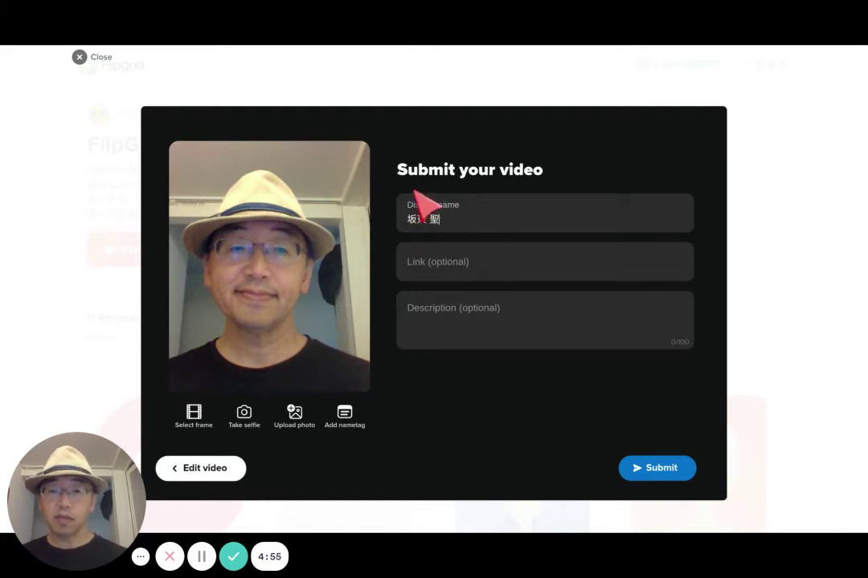
Step: Enter the student's display name, submit the video, and dismiss the success message
text(冒険家むらかみ)
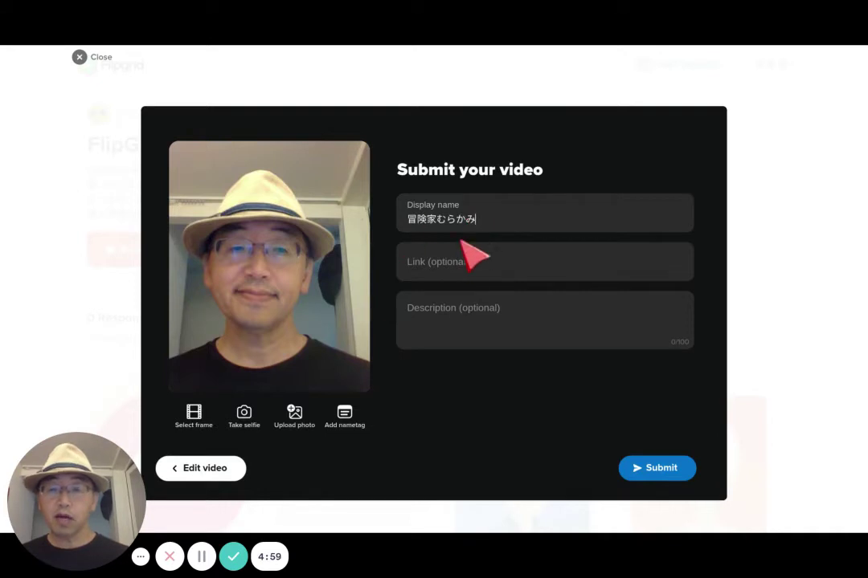
click(663, 474)
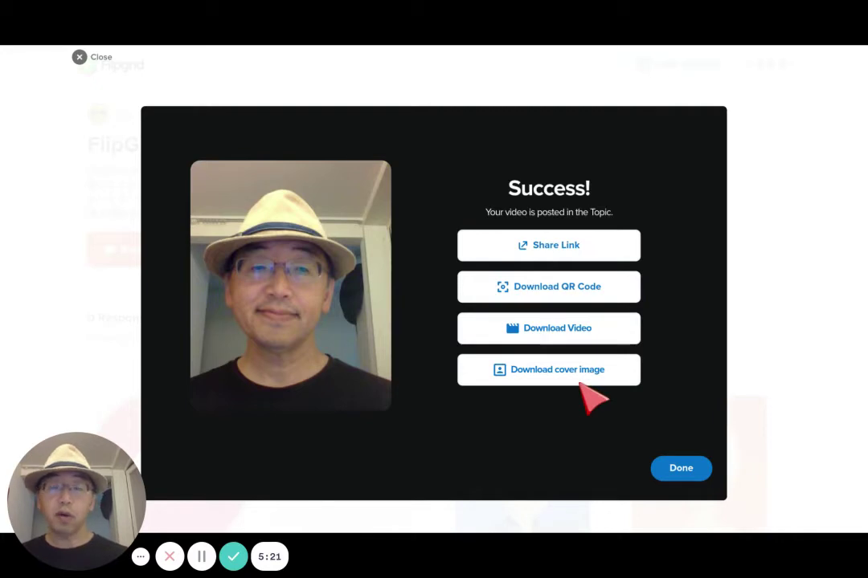
click(680, 470)
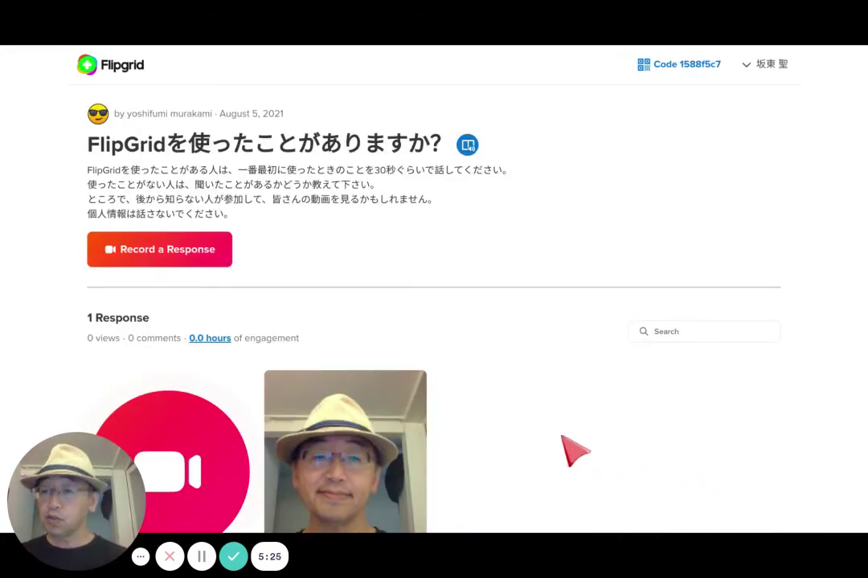
Step: Open the newly posted response's video page, going back once and reopening it
click(363, 483)
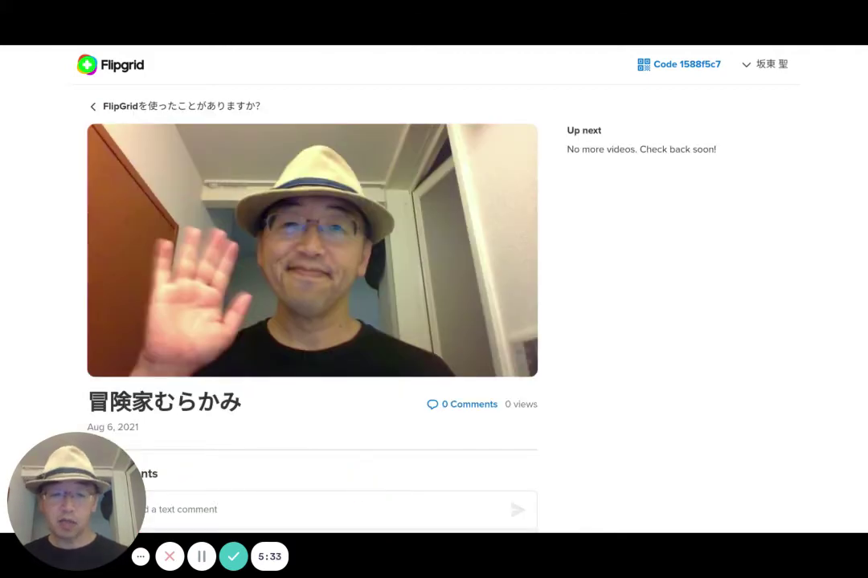
key(alt+Left)
click(360, 456)
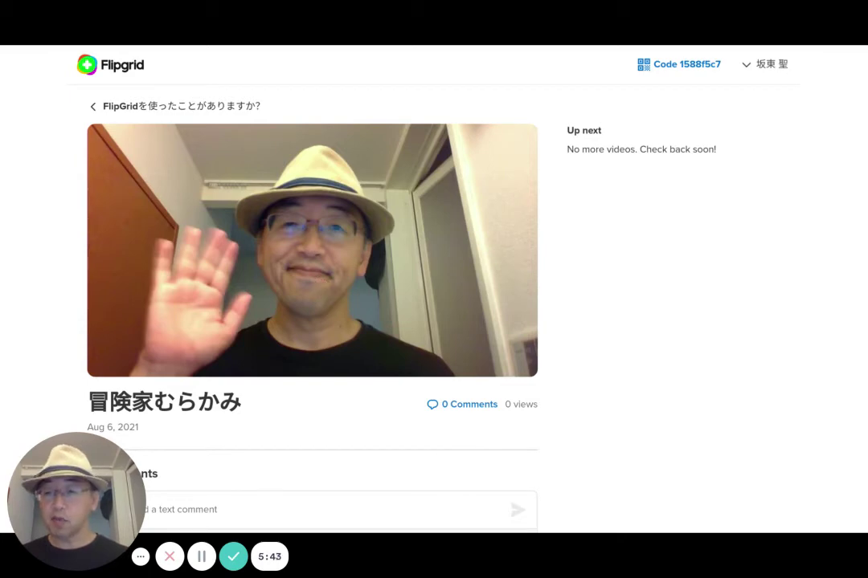
Step: Return to the 教師としての視点 slide and advance to the slide about creating a topic
key(alt+Tab)
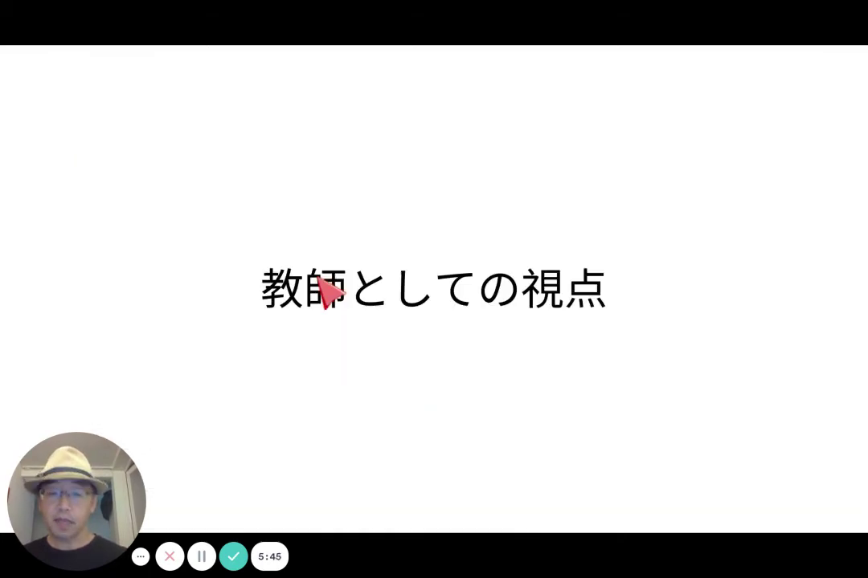
key(alt+Tab)
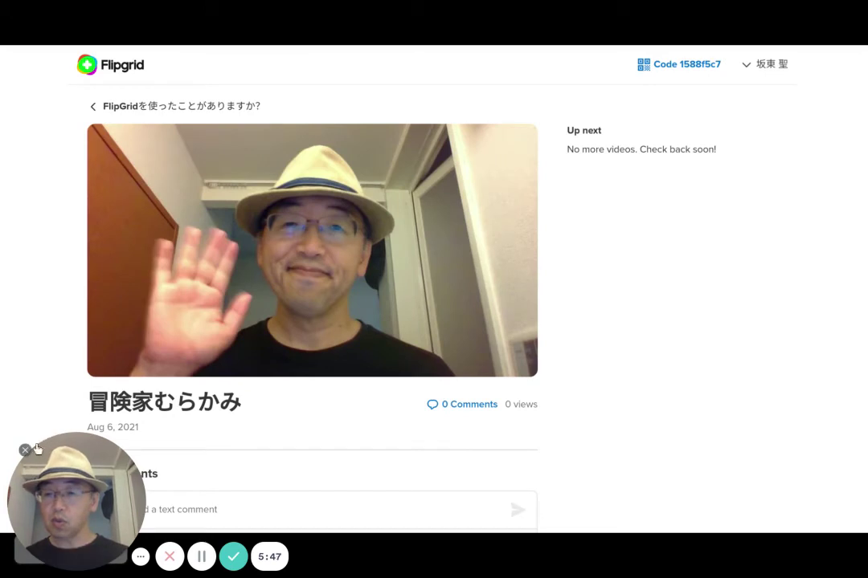
drag(43, 451, 637, 404)
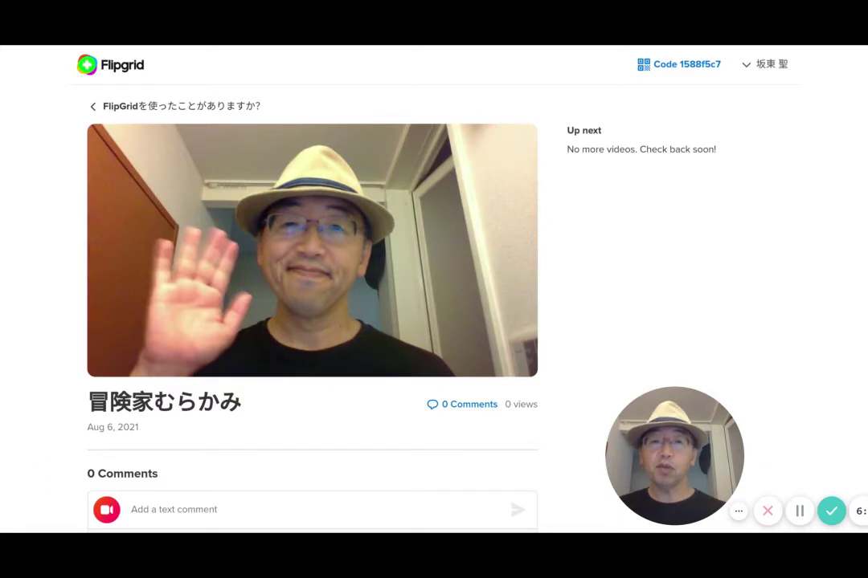
click(51, 466)
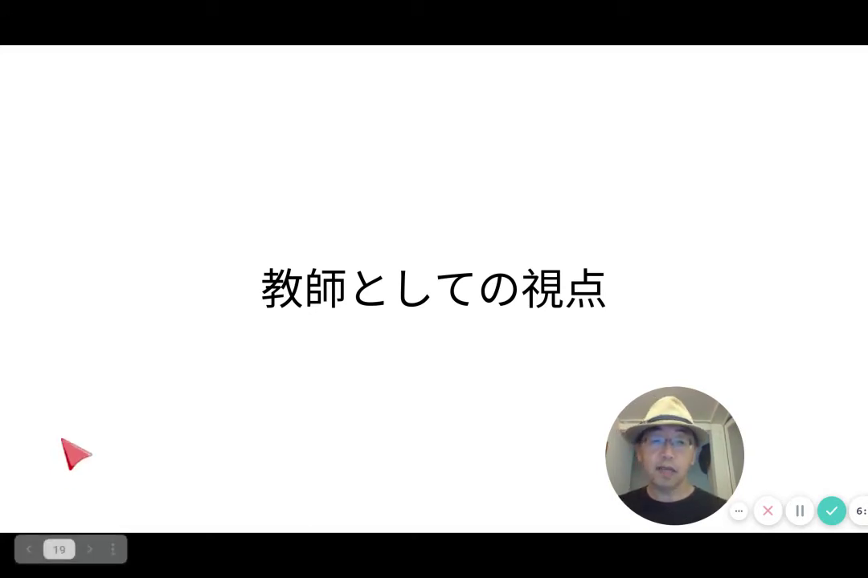
key(Right)
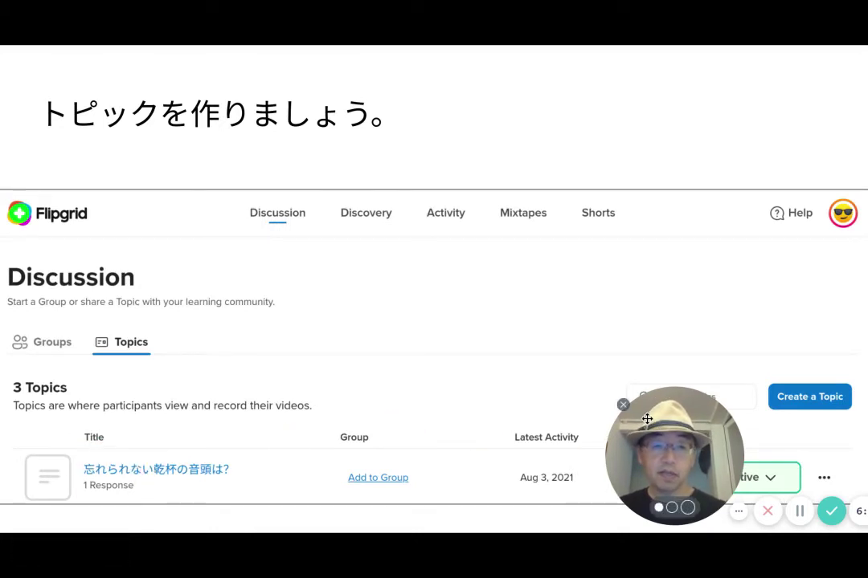
Step: Advance the slides to the Create a New Topic form titled FlipGridを使ったことがありますか?
click(624, 407)
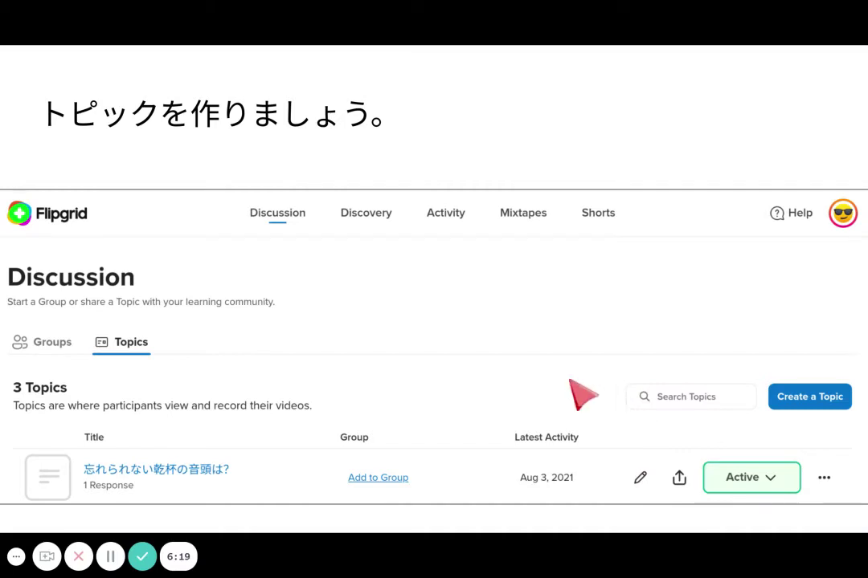
key(Right)
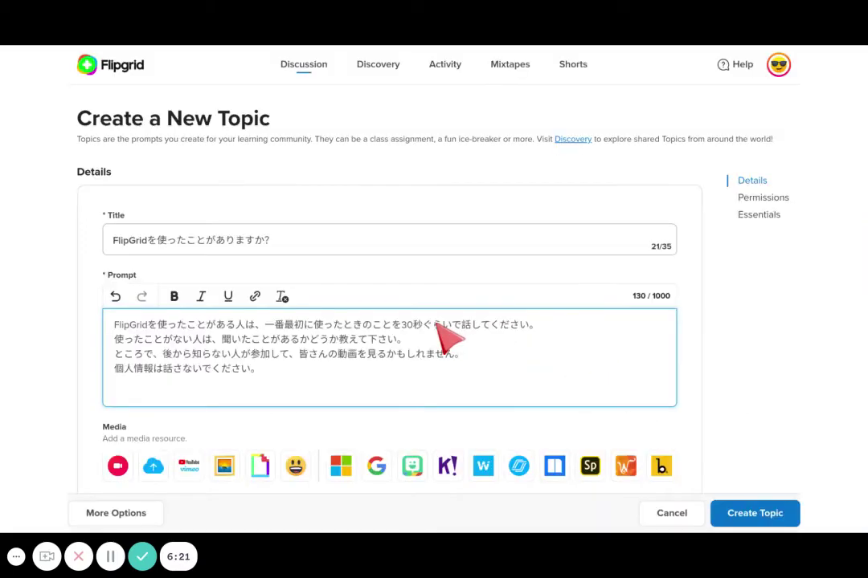
key(Left)
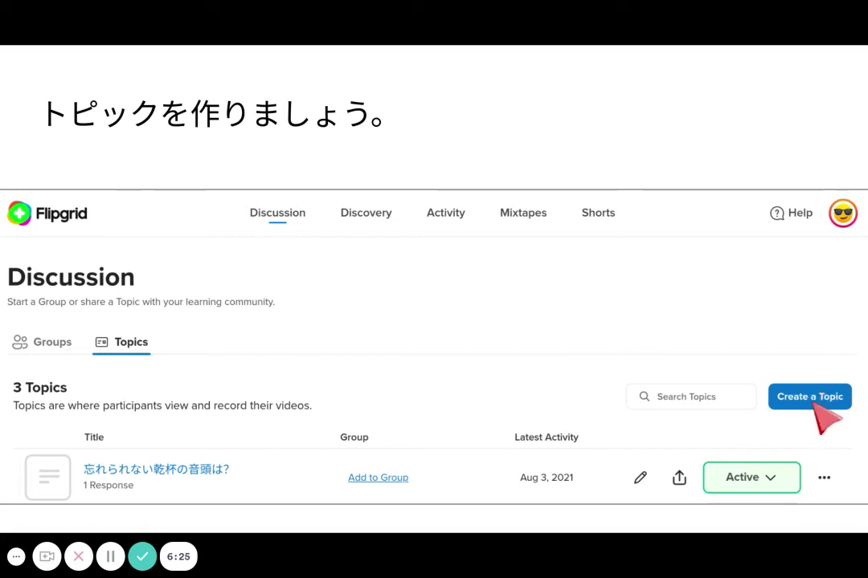
key(Right)
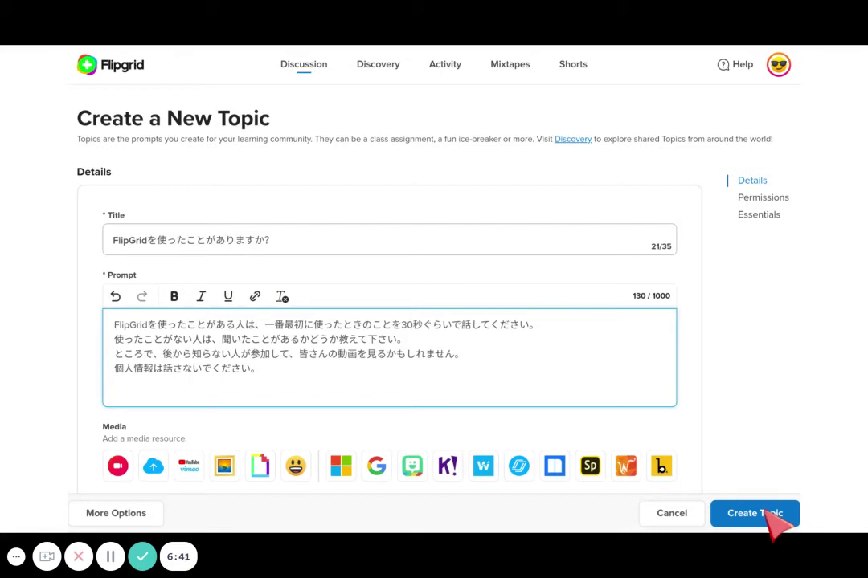
Step: Bring up the Permissions slide with Student Username chosen and the CSV upload option
scroll(777, 526, down, 10)
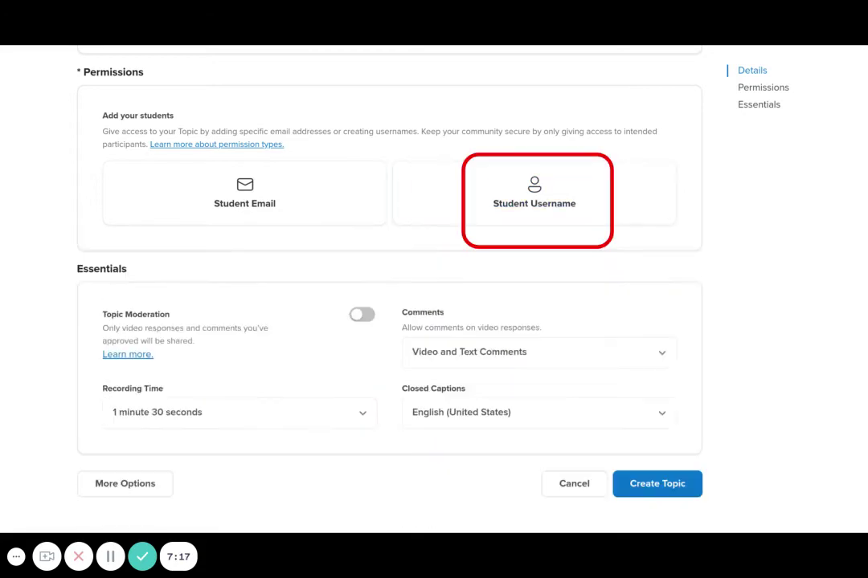
click(551, 212)
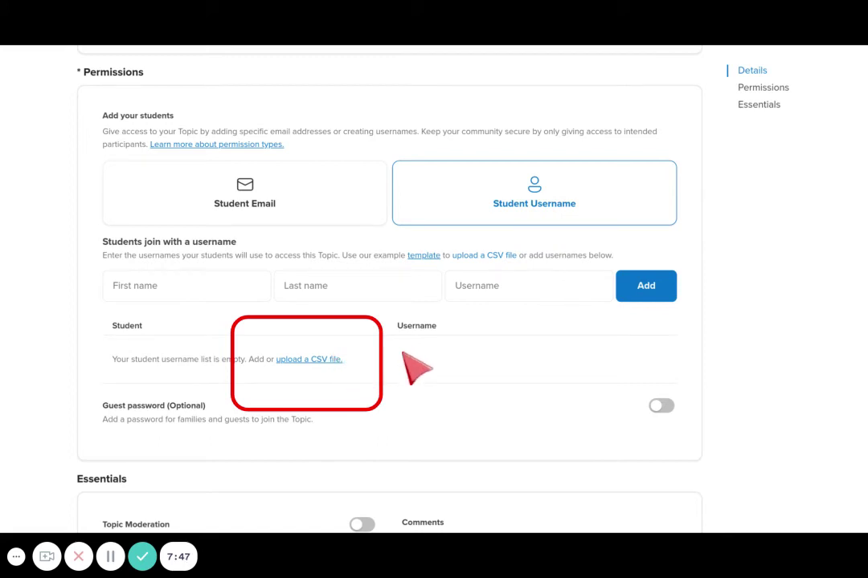
Step: Move on to the Google Sheets File > Download slide for the username CSV
key(Right)
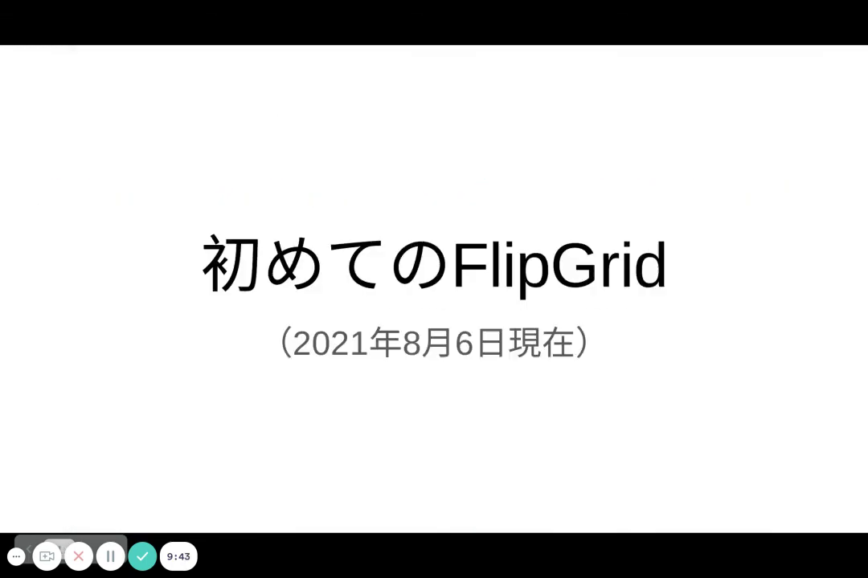
Step: Show the トピックに参加しましょう。 slide with the flipgrid.com/1588f5c7 link and QR code
key(Right)
key(Right)
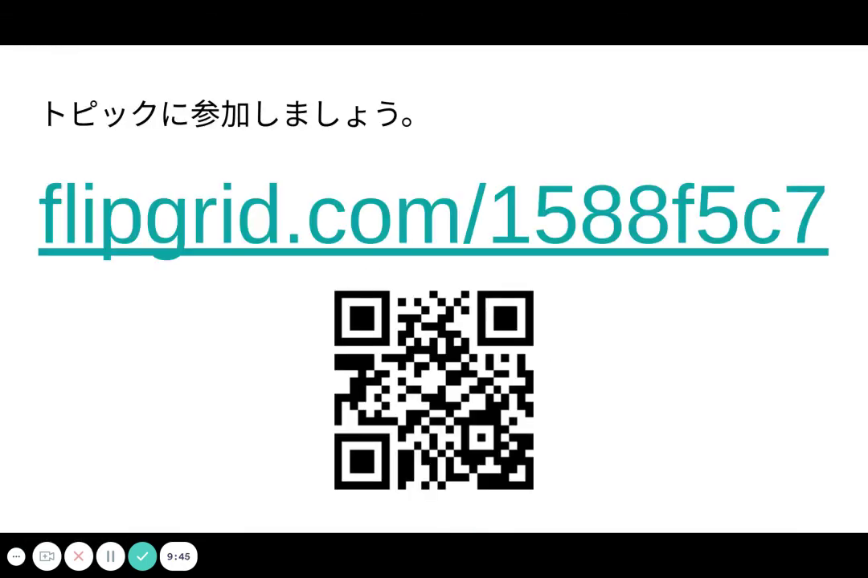